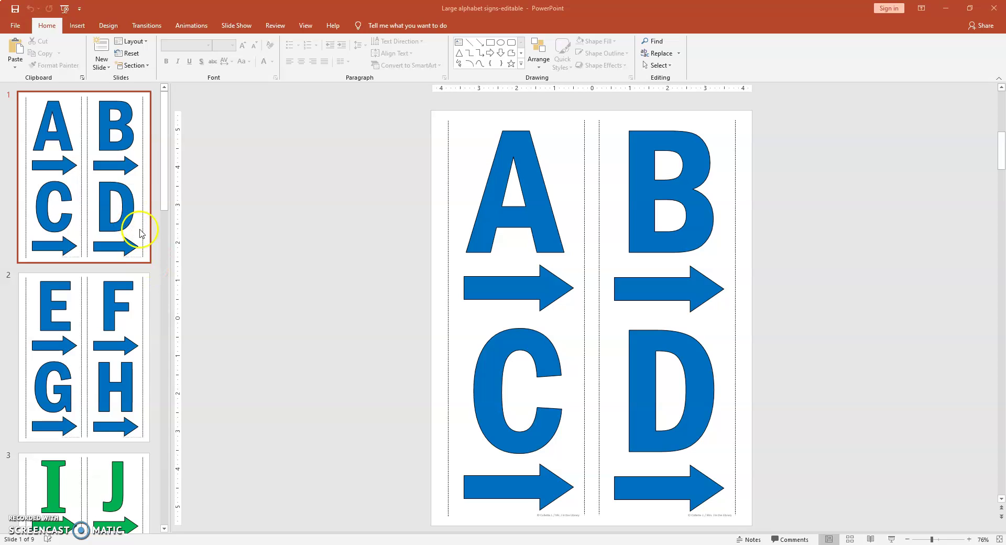
Step: Look through the slide thumbnails from A to Z to examine the color grouping of the letters and arrows
scroll(148, 270, down, 5)
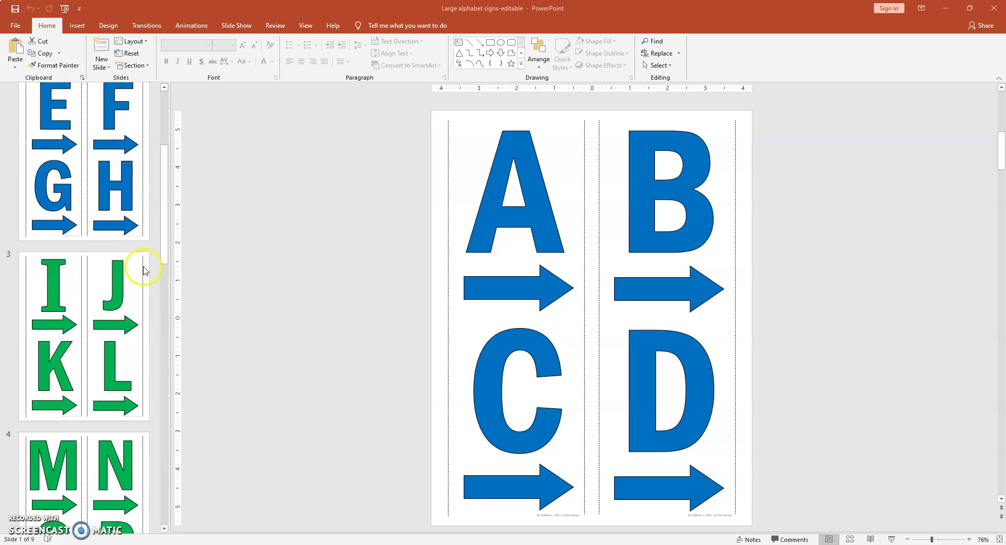
scroll(128, 230, up, 5)
click(130, 237)
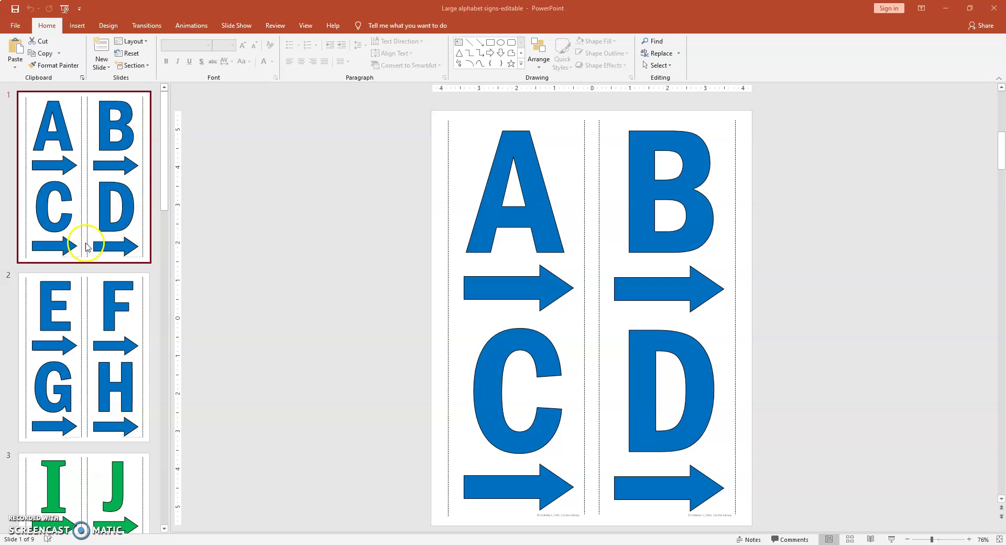
scroll(151, 276, down, 2)
scroll(151, 276, down, 4)
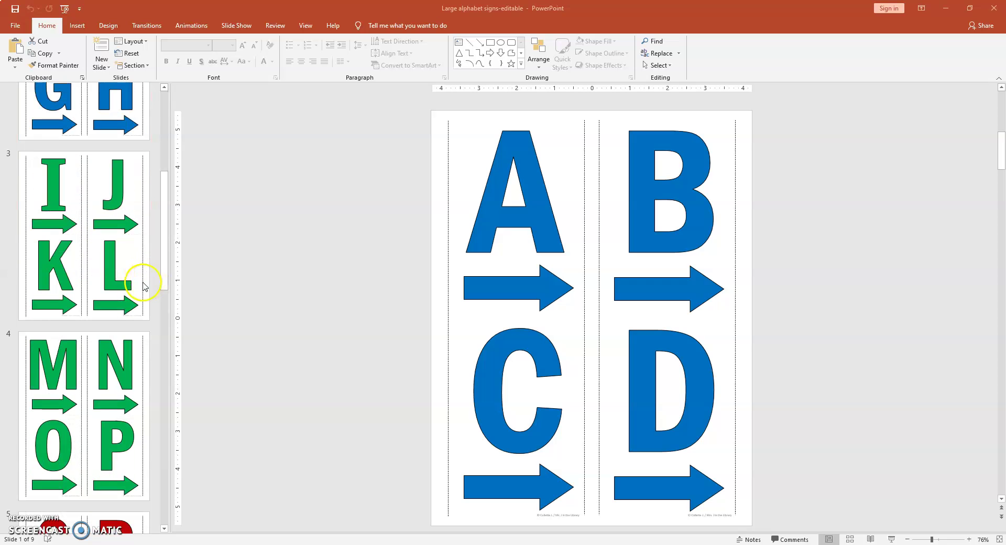
scroll(110, 330, down, 2)
scroll(110, 330, down, 6)
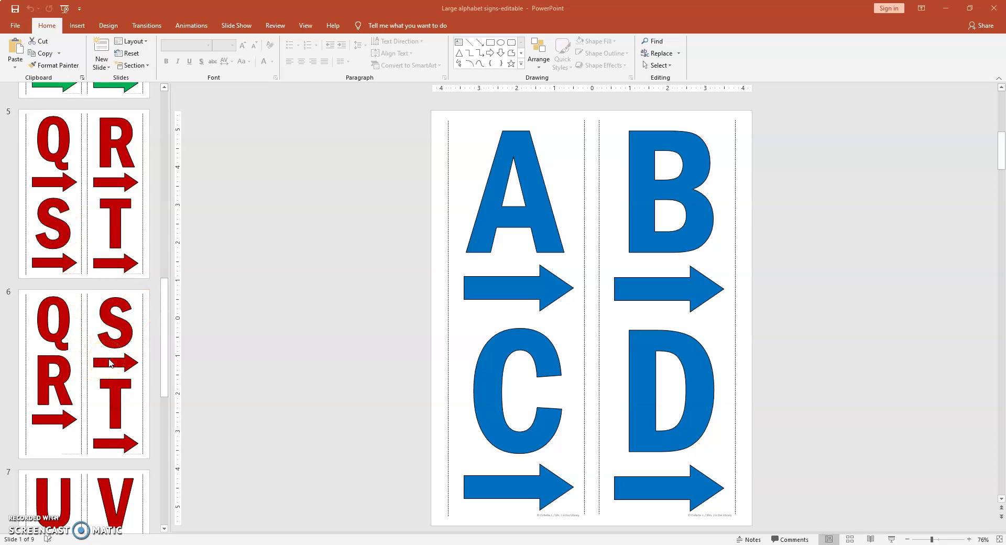
scroll(110, 361, down, 5)
scroll(139, 360, up, 12)
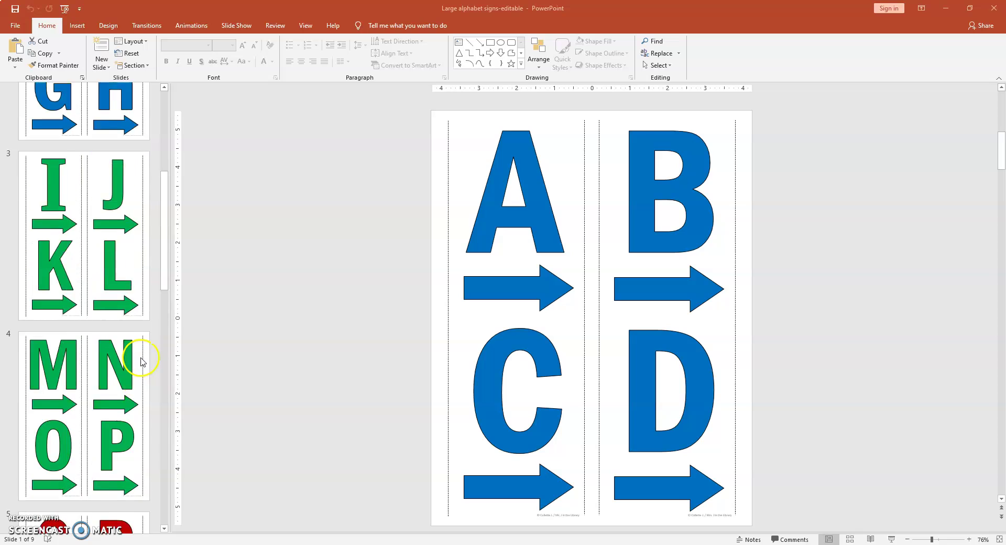
scroll(143, 360, up, 5)
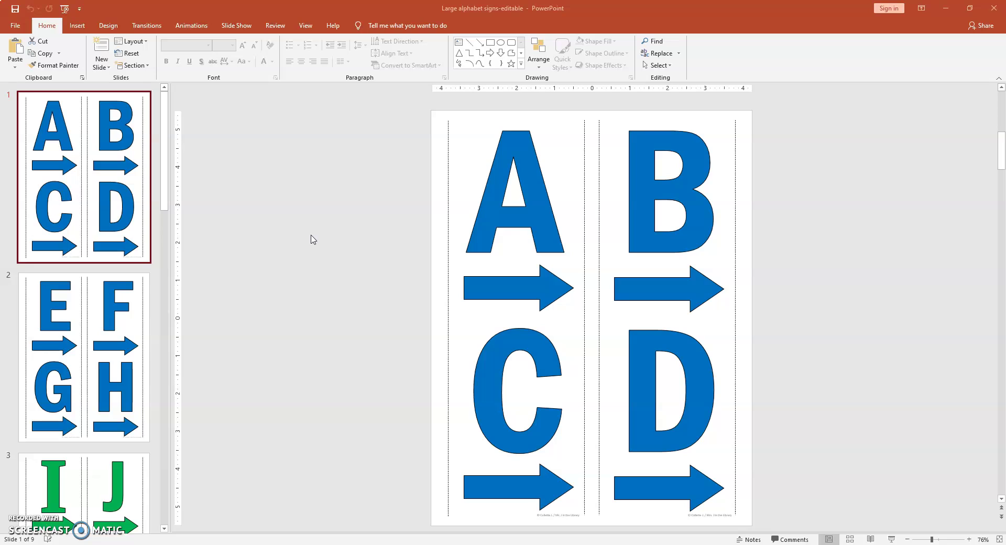
Step: Preview the built-in theme color schemes and open the settings for a new custom theme color set
click(109, 28)
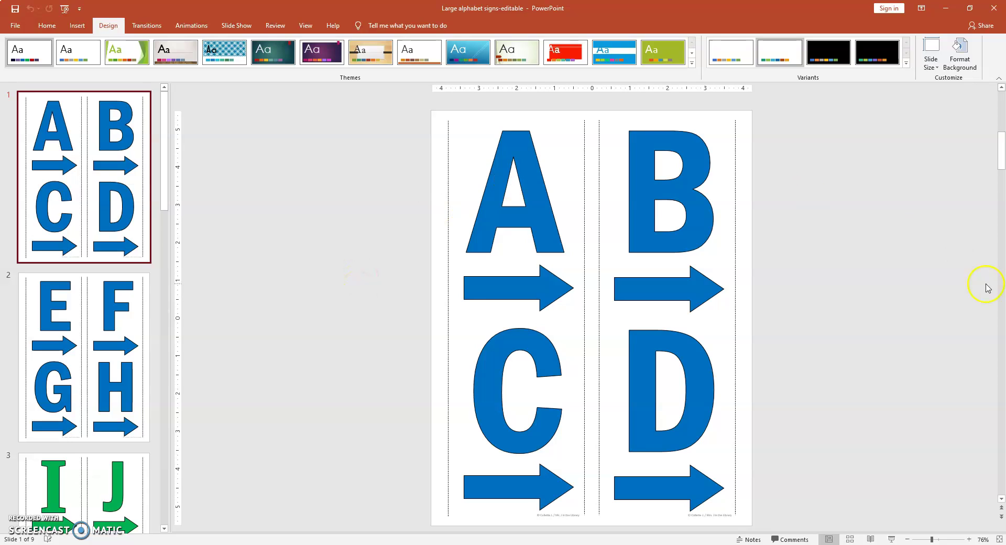
click(907, 64)
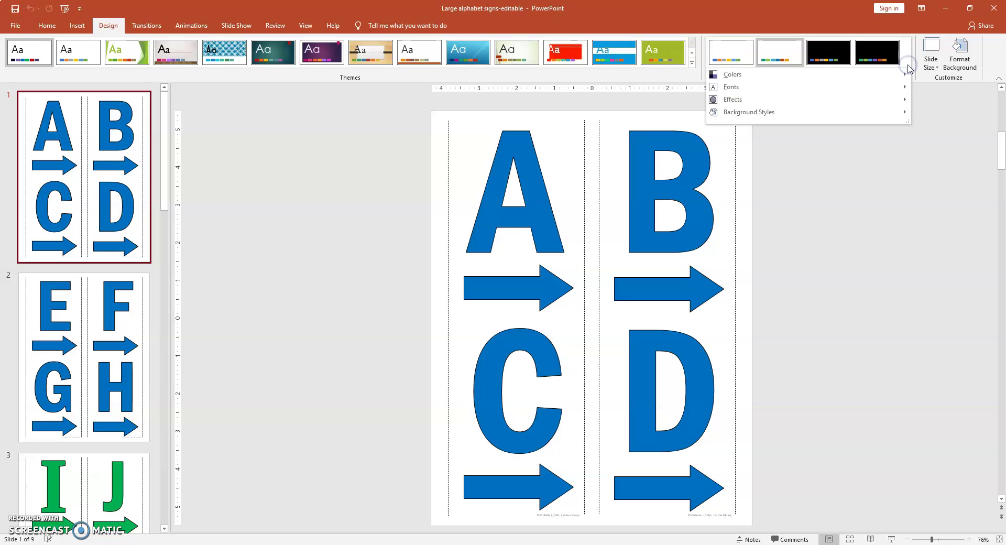
mouse_move(764, 78)
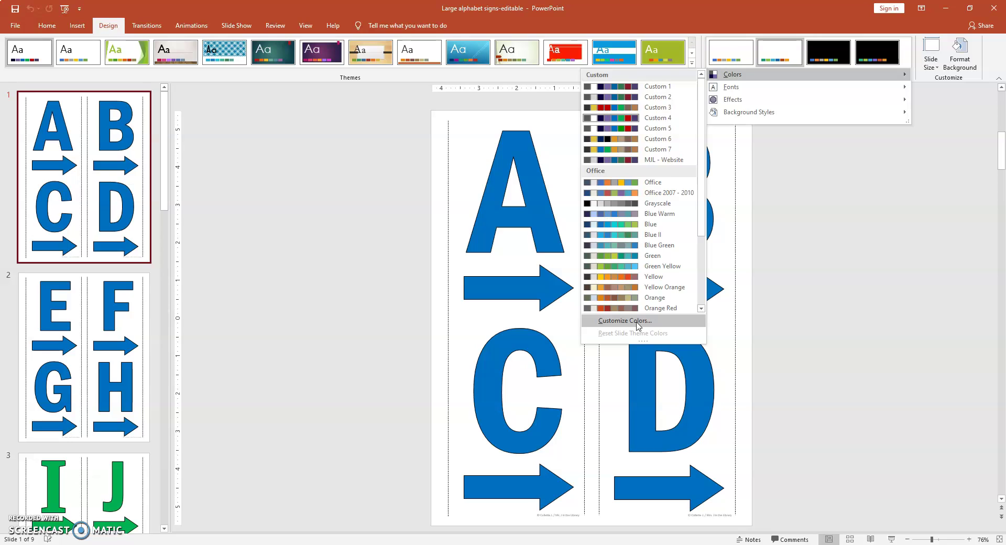
click(644, 226)
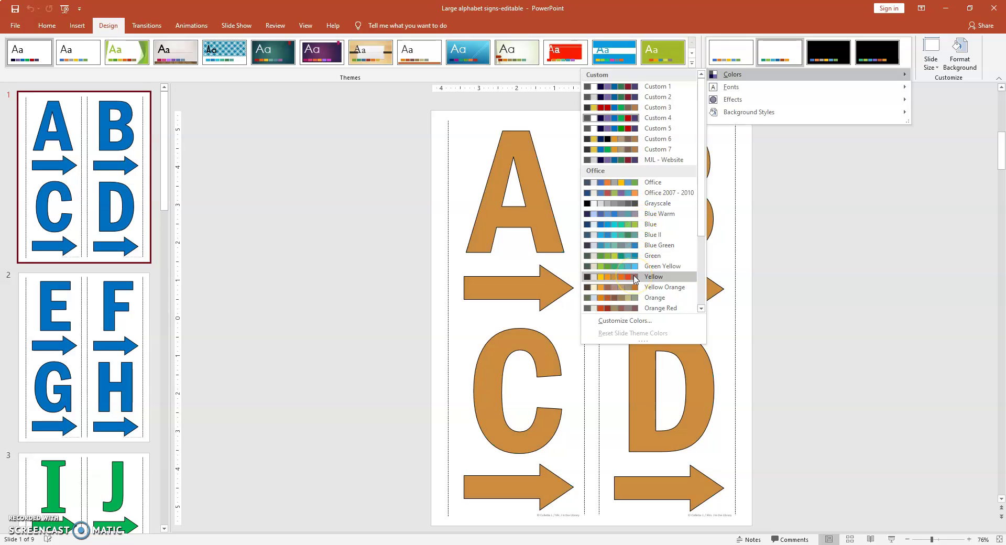
click(625, 321)
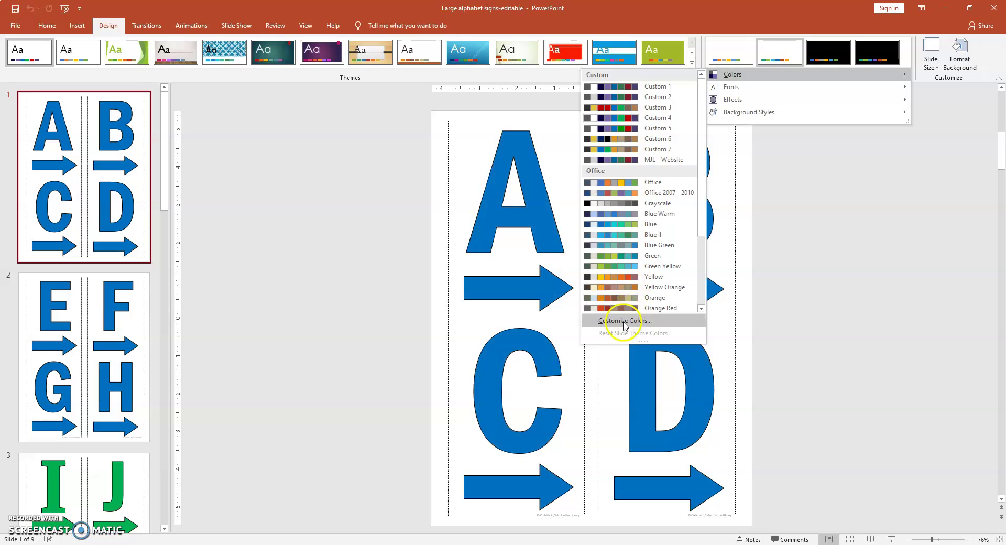
drag(491, 147, 863, 247)
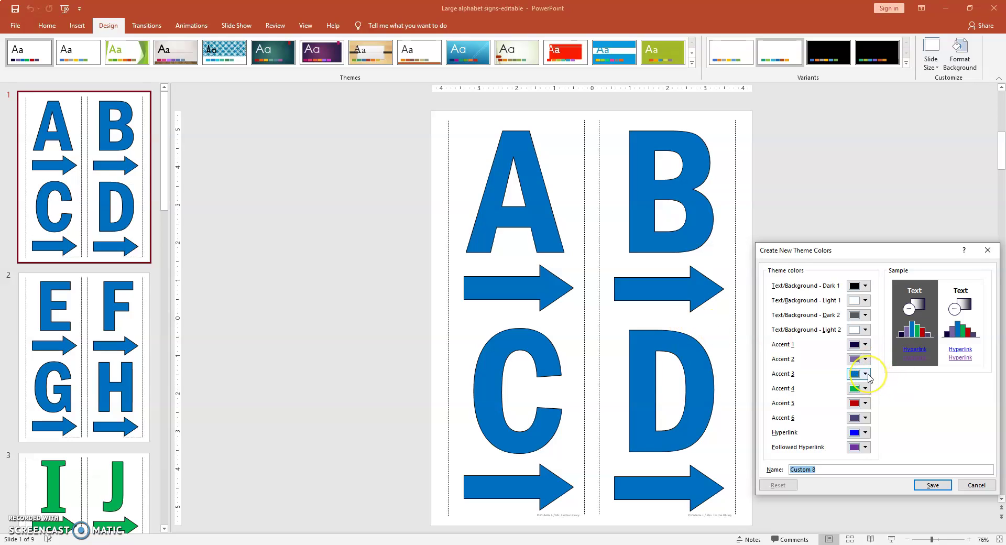
Step: View the color choices for Accent 3, Accent 4 and Accent 5, and close the theme color settings without saving
click(869, 375)
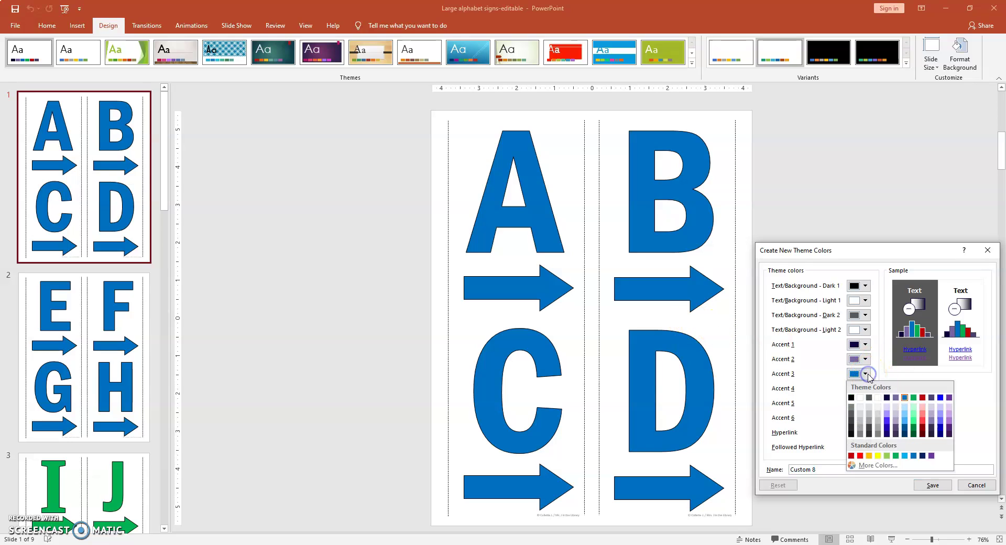
click(868, 374)
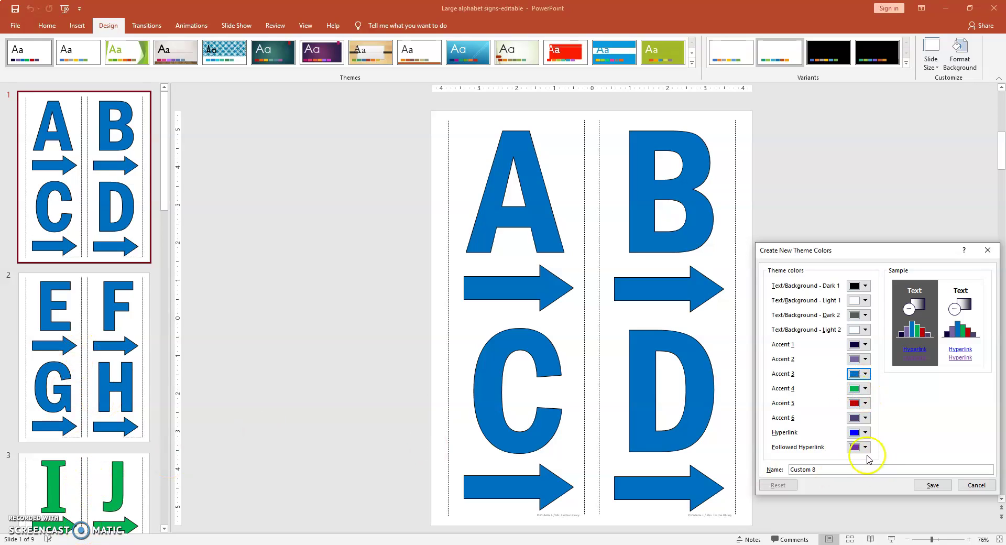
click(867, 389)
click(869, 391)
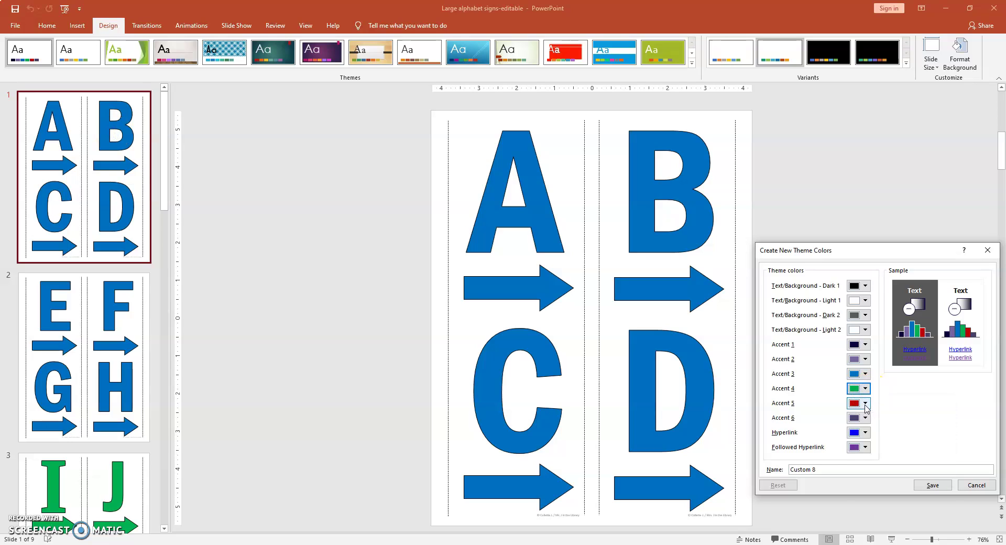
click(866, 403)
click(865, 404)
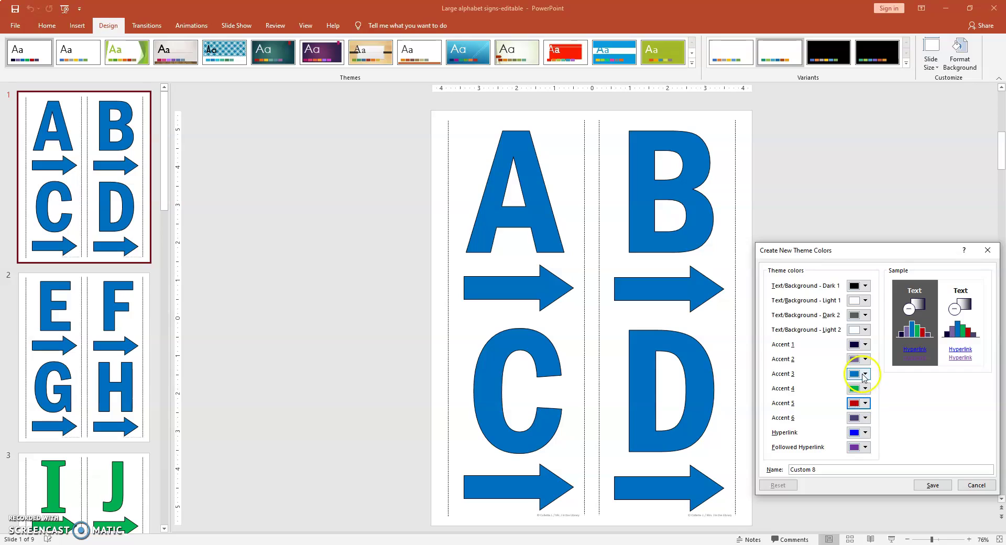
click(975, 485)
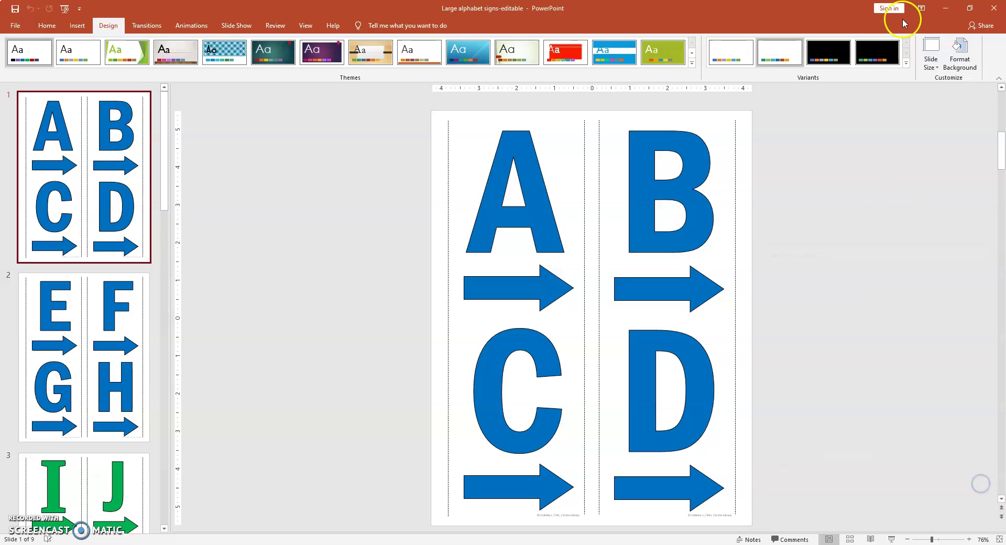
Step: Preview the built-in theme color schemes and apply Green Yellow to the presentation
click(908, 65)
click(835, 74)
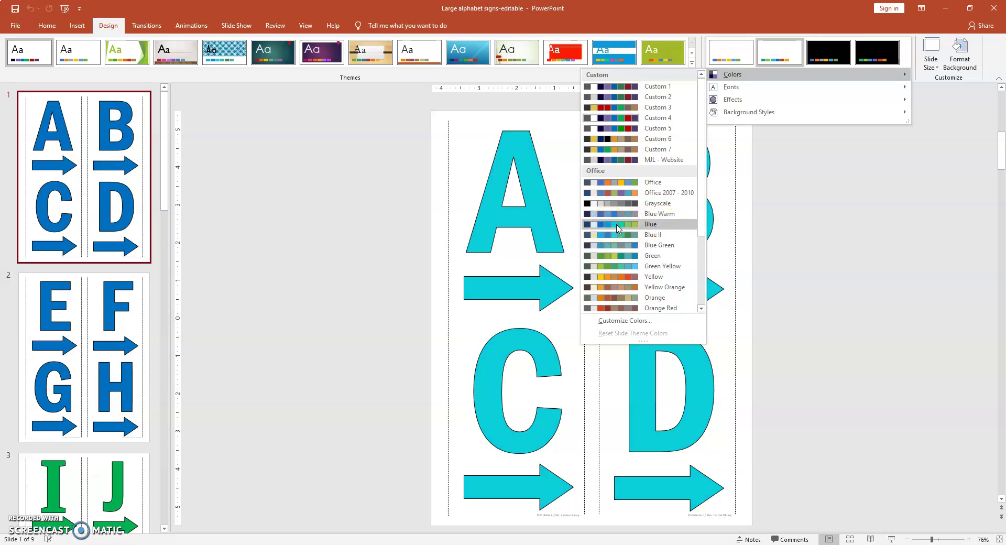
click(630, 227)
click(625, 278)
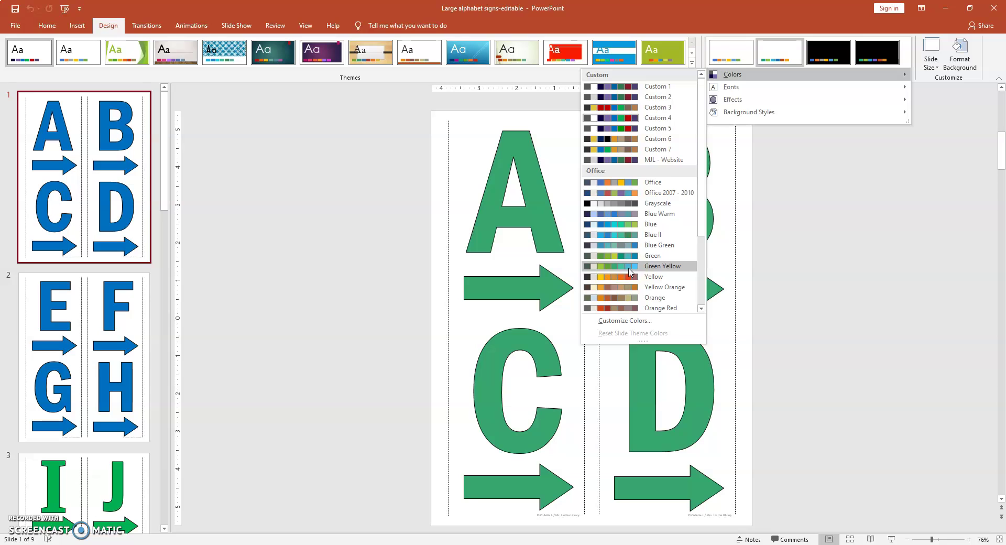
click(630, 266)
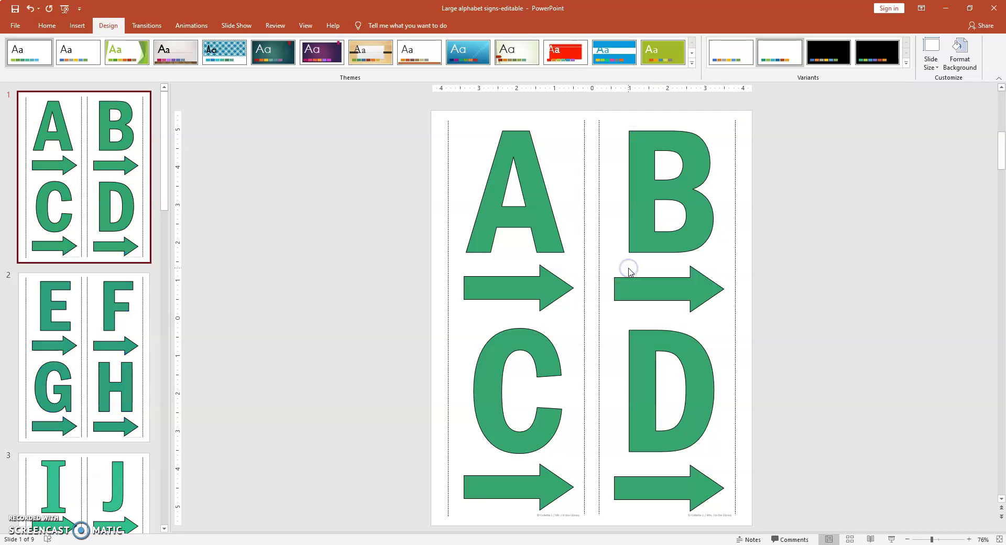
Step: Check the slide thumbnails in the Green Yellow colors and undo that color scheme
scroll(44, 203, down, 10)
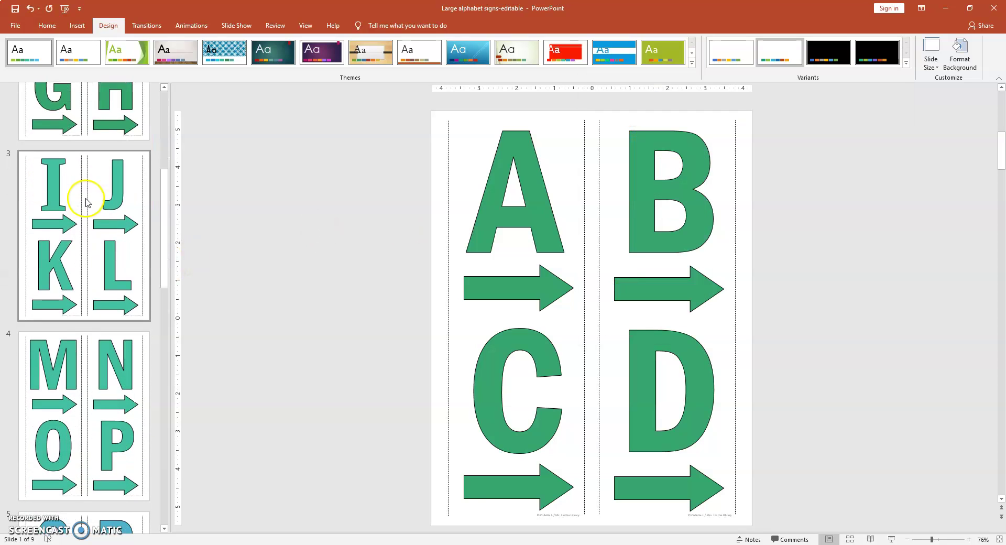
scroll(96, 202, down, 4)
scroll(113, 225, up, 9)
scroll(116, 240, up, 7)
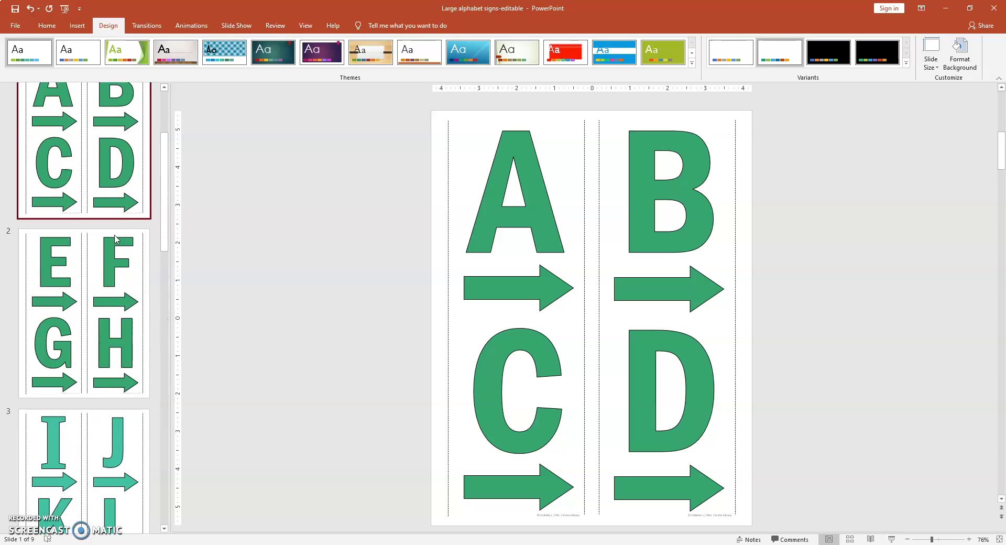
click(32, 11)
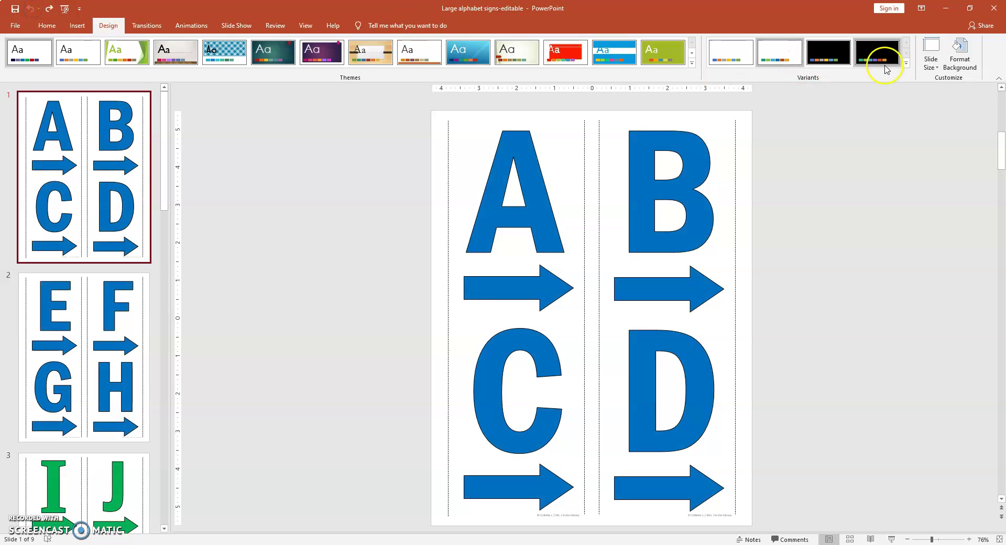
Step: Apply the custom MJL - Website theme colors to the presentation
click(907, 62)
mouse_move(753, 77)
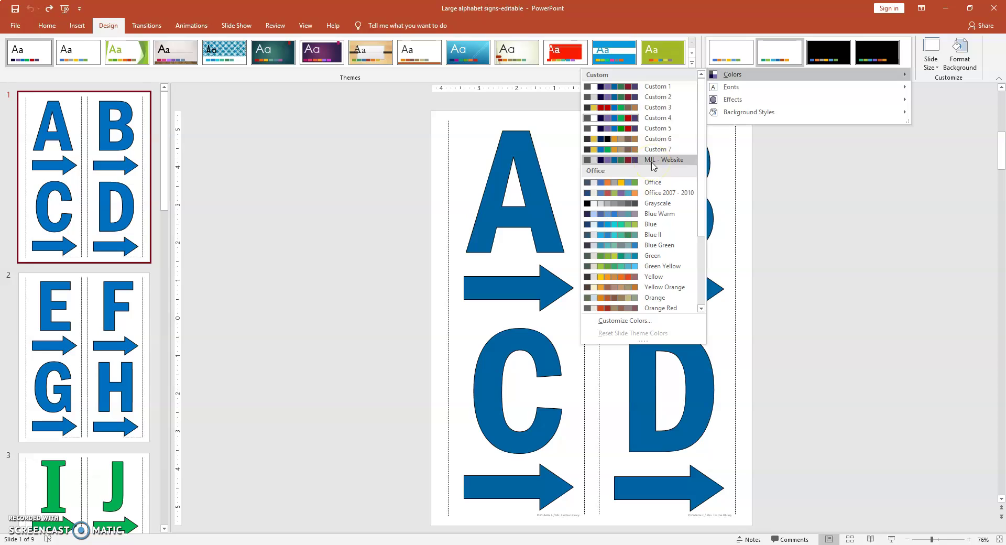
click(654, 161)
Step: Examine the letters and arrows on slides 2 to 5 in the MJL - Website colors
scroll(864, 239, down, 2)
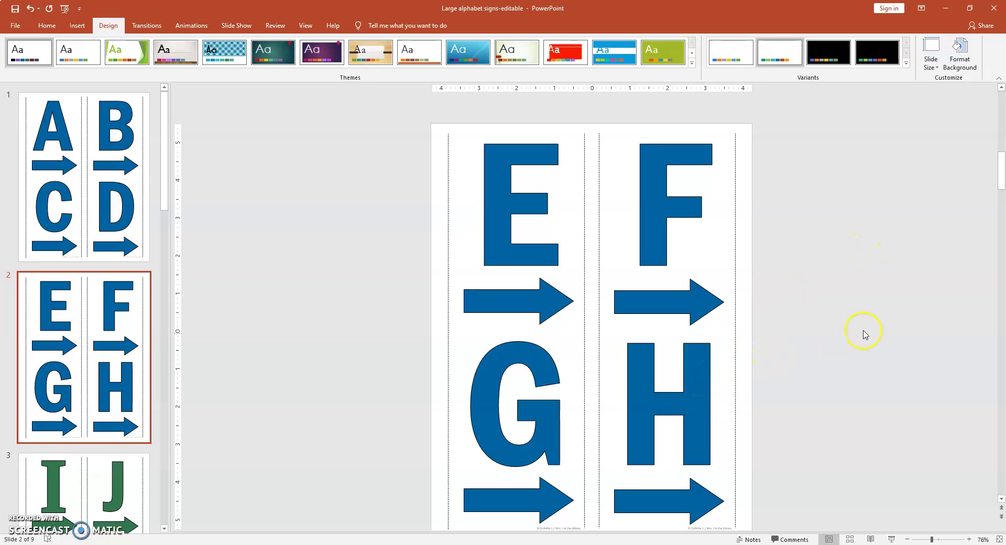
scroll(883, 306, down, 2)
scroll(94, 257, down, 4)
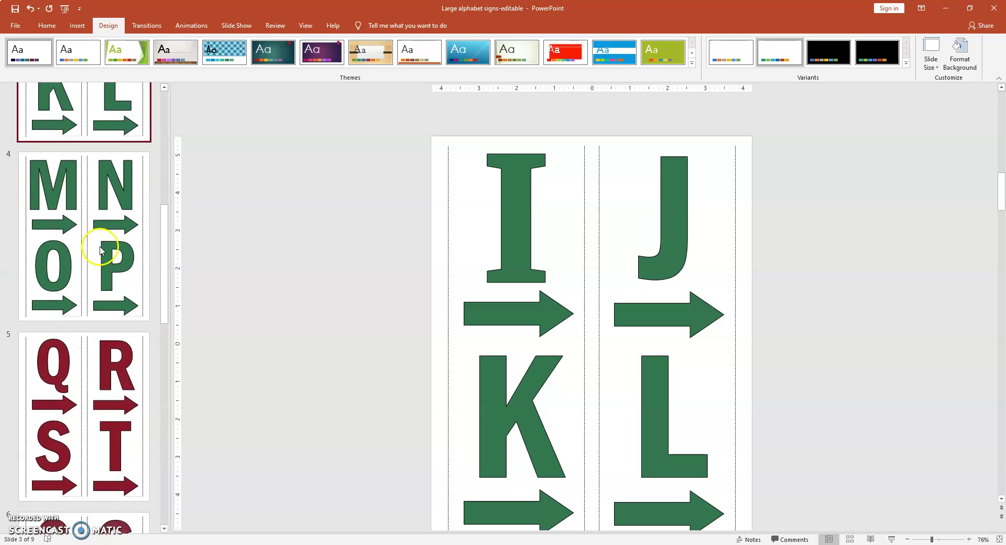
scroll(101, 250, down, 4)
click(101, 249)
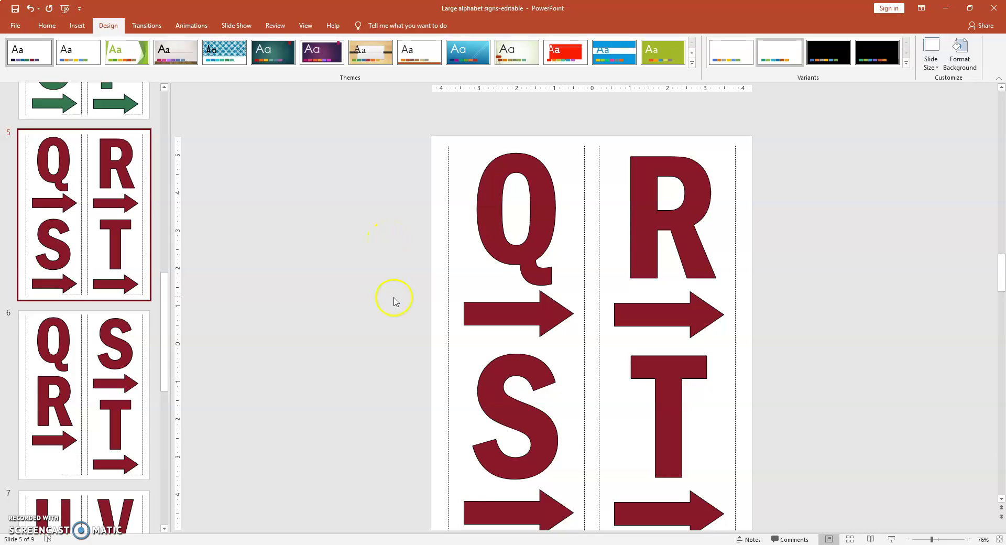
scroll(398, 295, down, 1)
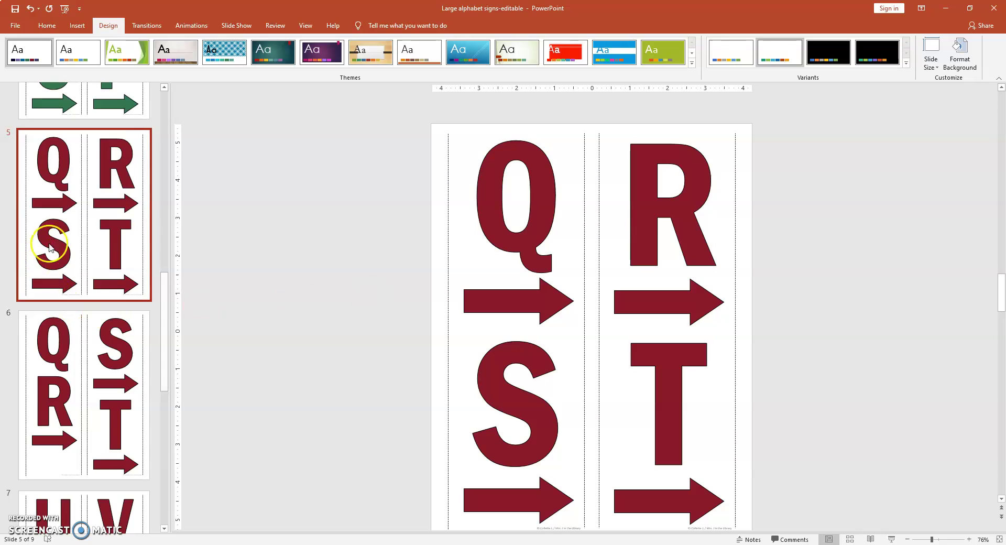
scroll(96, 264, up, 9)
click(92, 359)
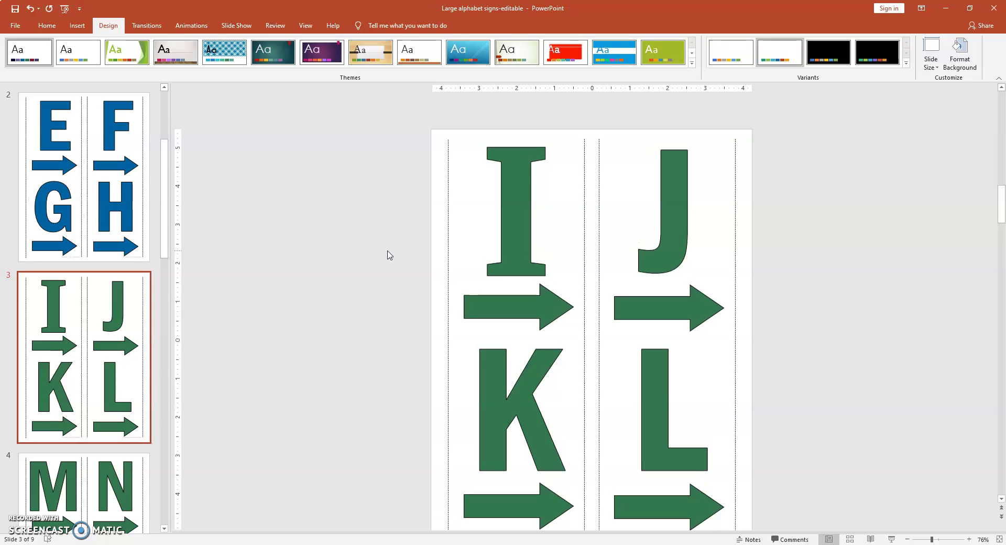
Step: Return to slide 1 and undo the MJL - Website theme colors
click(40, 233)
scroll(73, 189, up, 2)
click(79, 189)
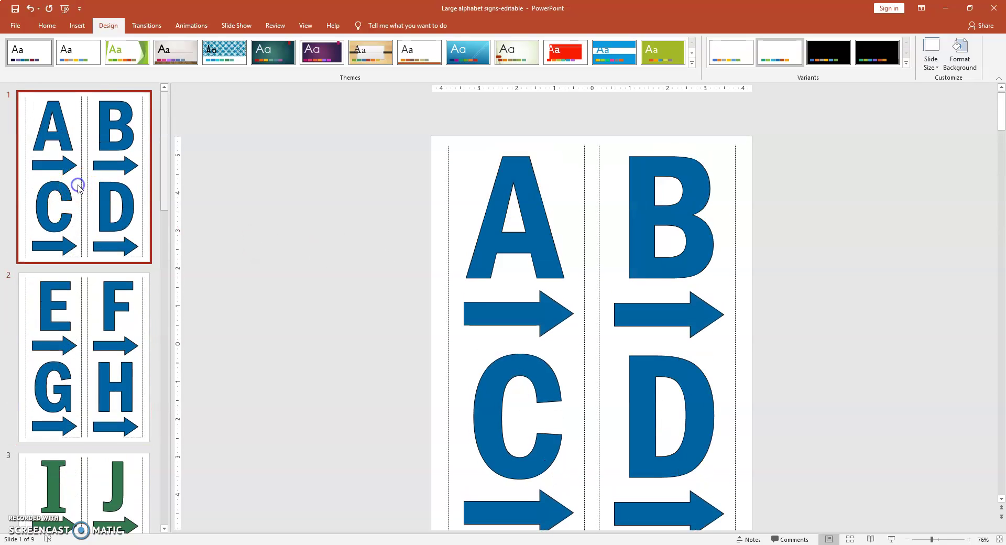
click(29, 9)
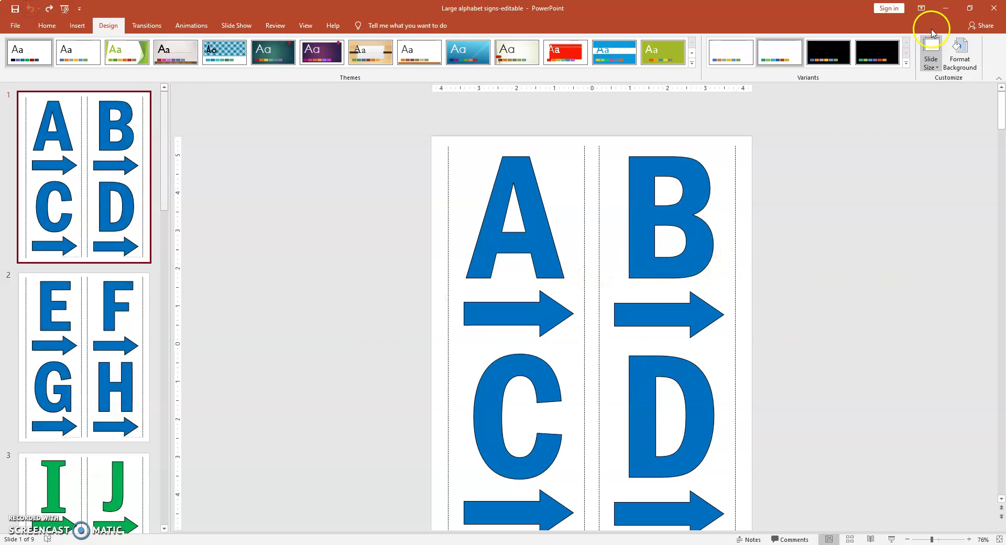
Step: Open a new custom theme color set, inspect the standard color options for Accents 3, 4 and 5, and cancel it
click(907, 63)
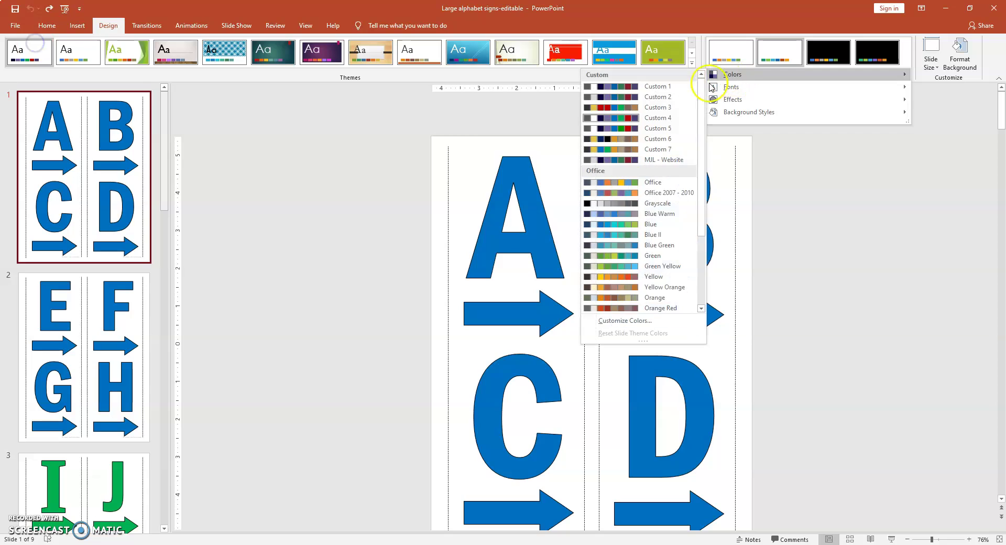
click(601, 321)
drag(501, 153, 861, 232)
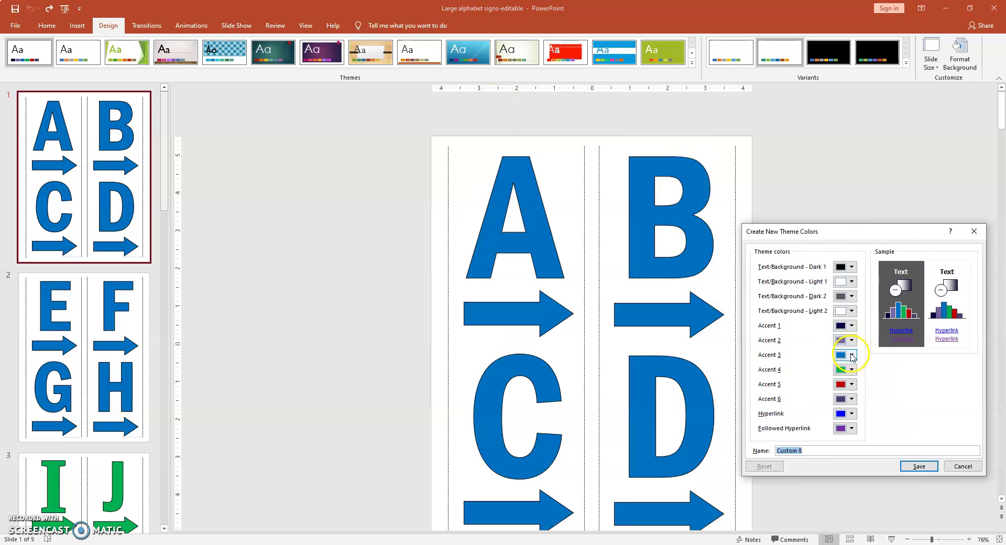
click(851, 355)
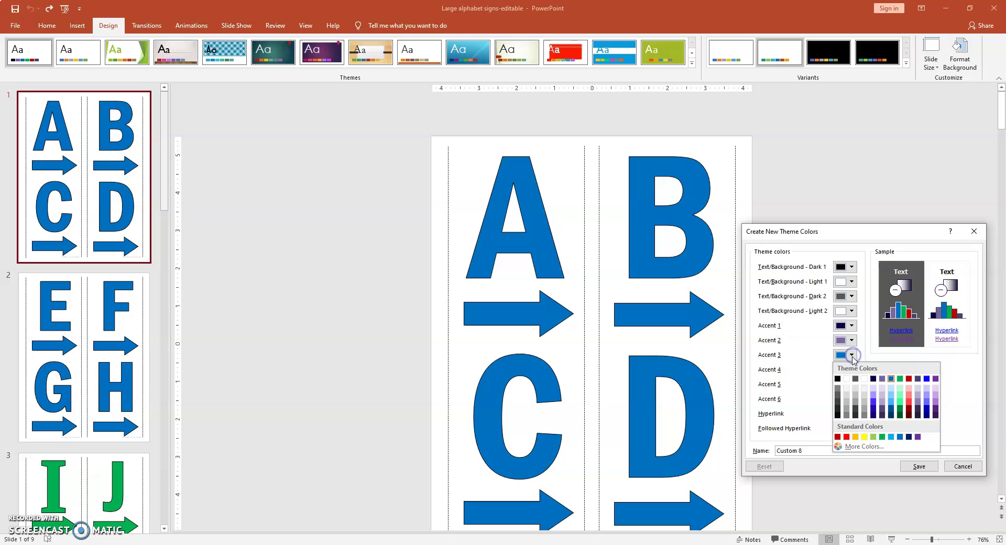
click(900, 438)
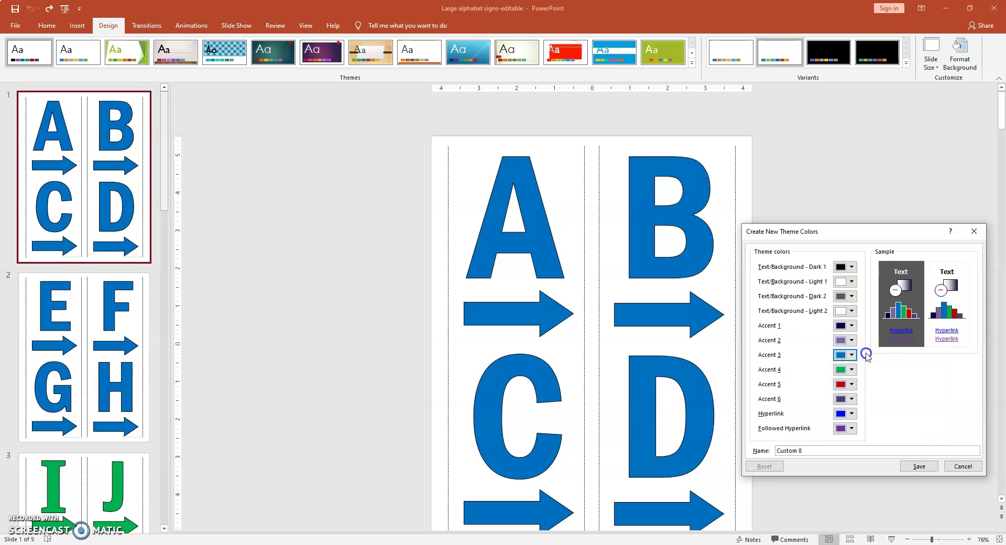
click(852, 371)
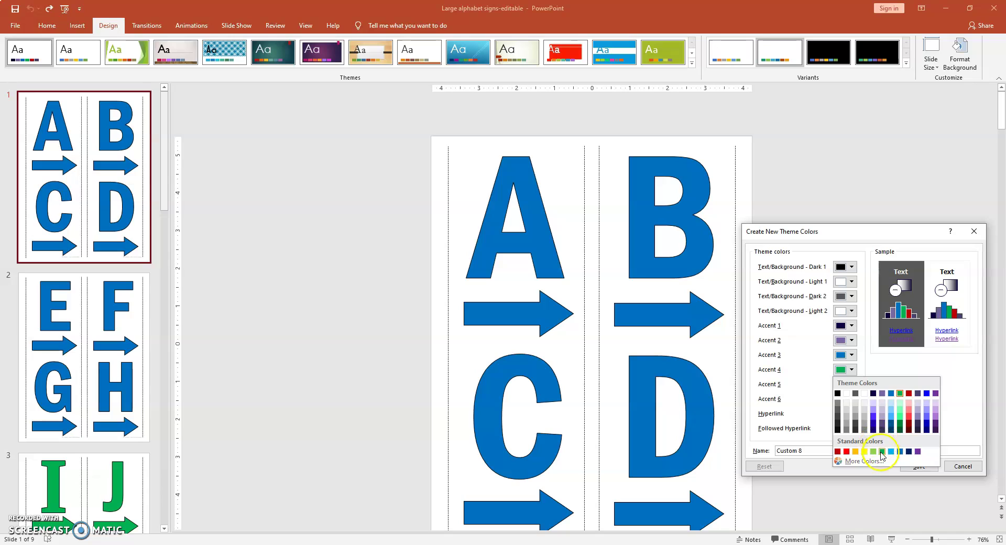
click(871, 376)
click(850, 384)
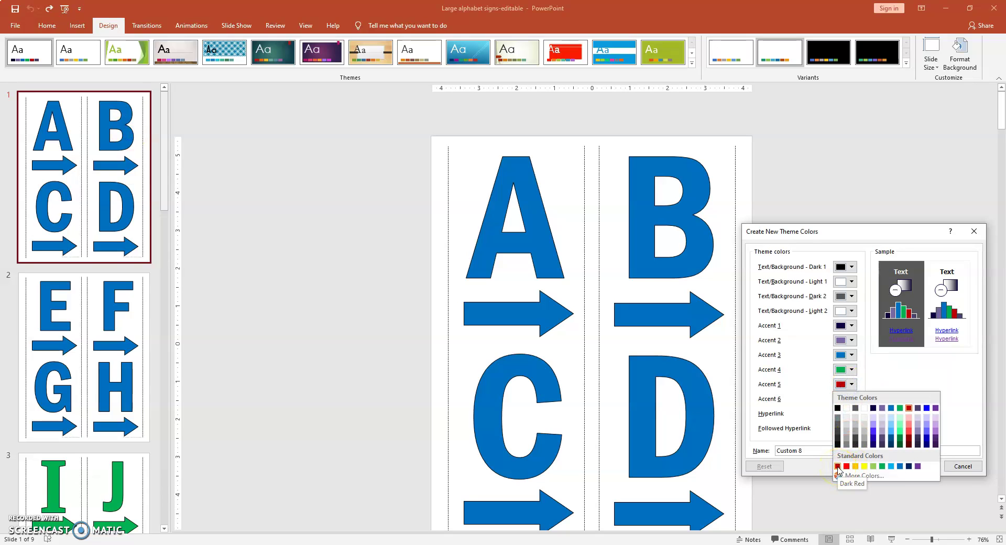
click(830, 202)
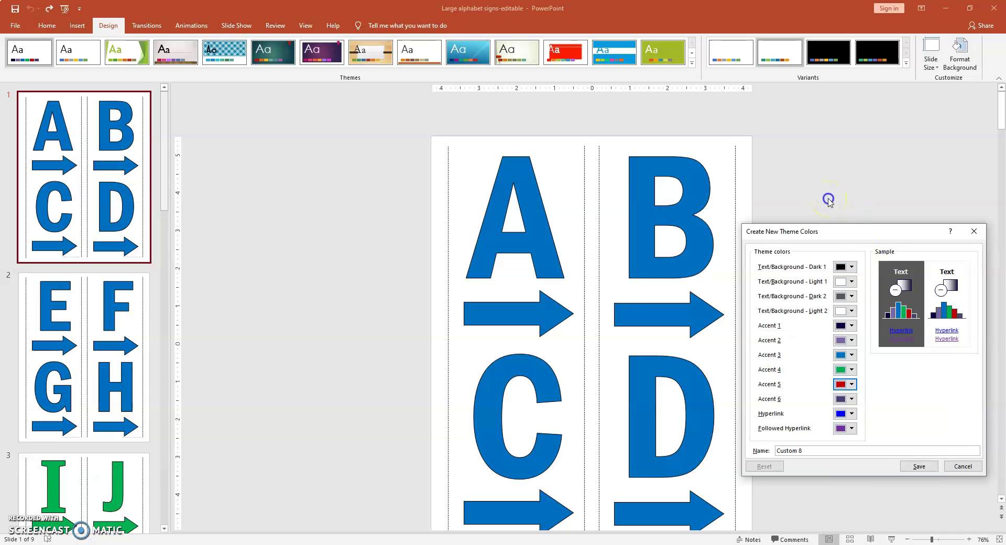
click(920, 468)
click(967, 466)
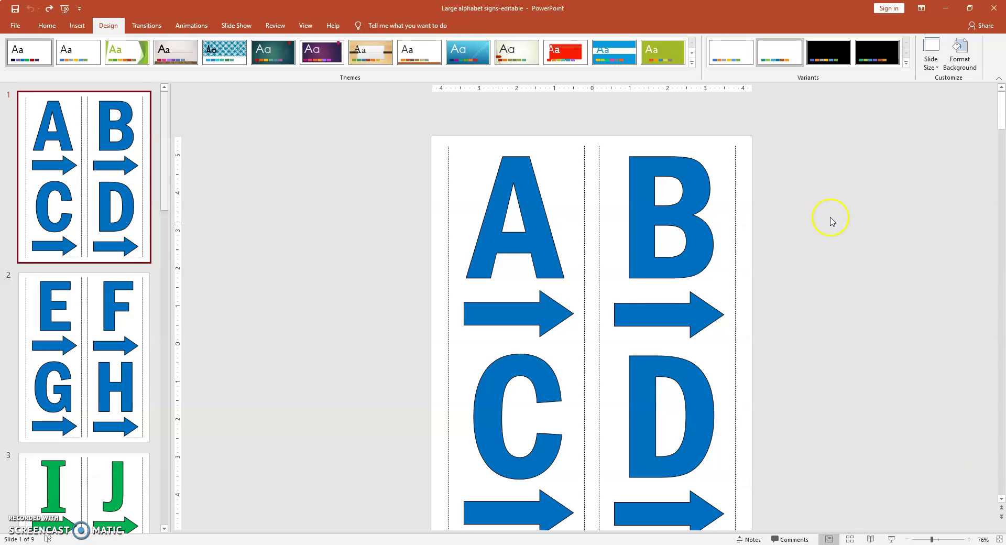
scroll(837, 211, down, 1)
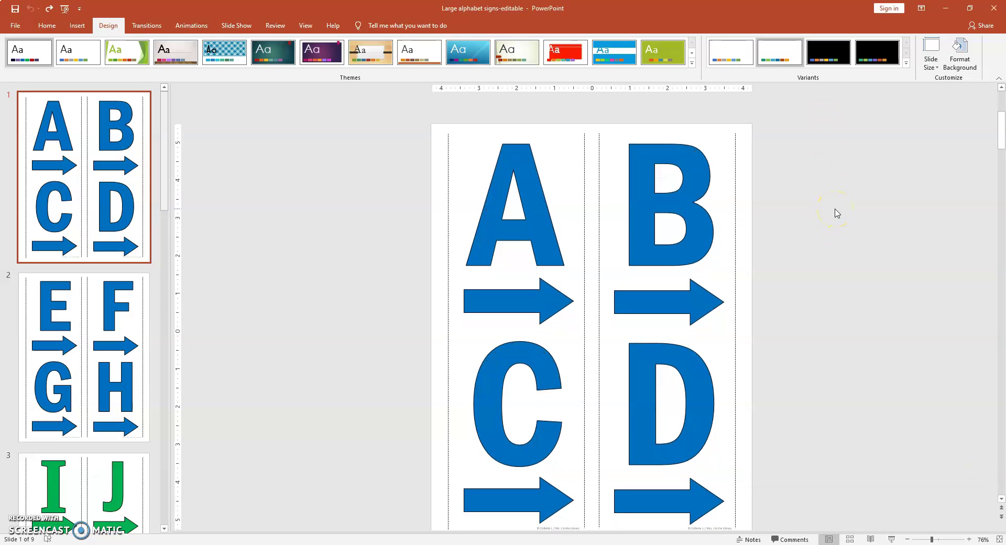